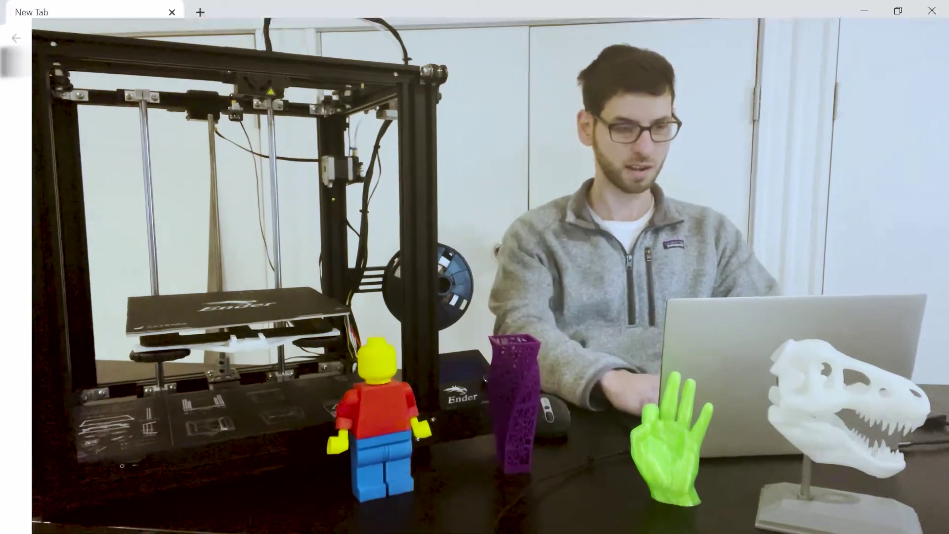
Search the web for cura and open the official Ultimaker Cura software page
{"action": "type", "text": "cura"}
{"action": "key", "text": "Return"}
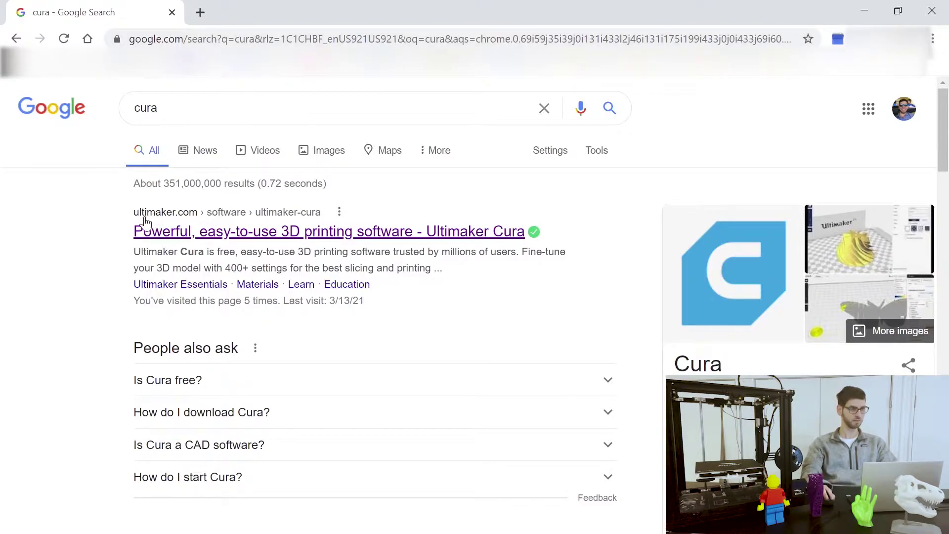
{"action": "left_click", "coordinate": [198, 237]}
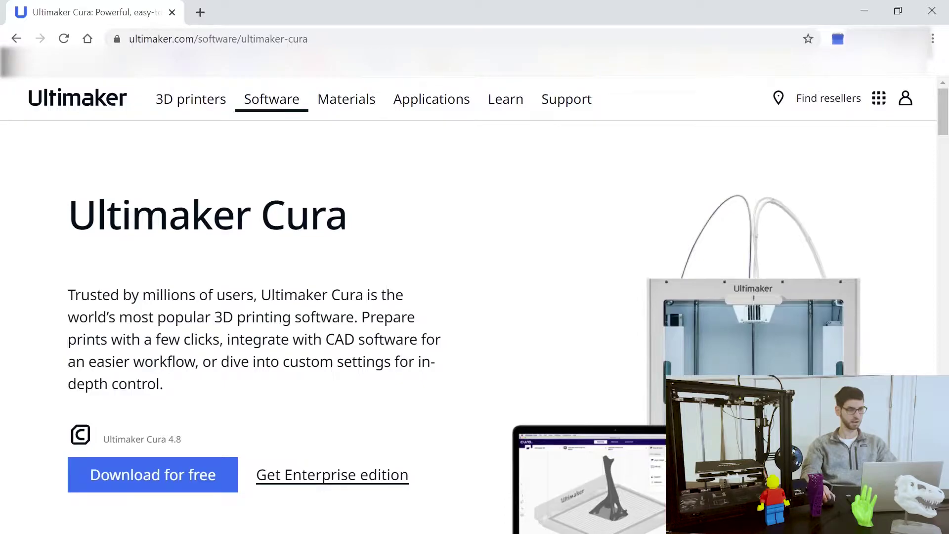
Download the free Ultimaker Cura 4.8 installer for Windows, 64 bit
{"action": "left_click", "coordinate": [154, 482]}
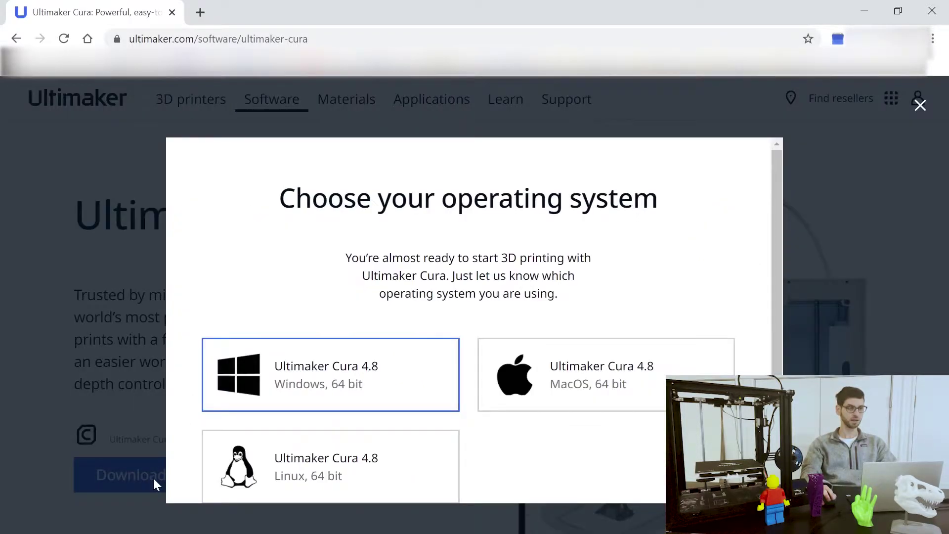
{"action": "scroll", "coordinate": [494, 252], "scroll_direction": "down", "scroll_amount": 2}
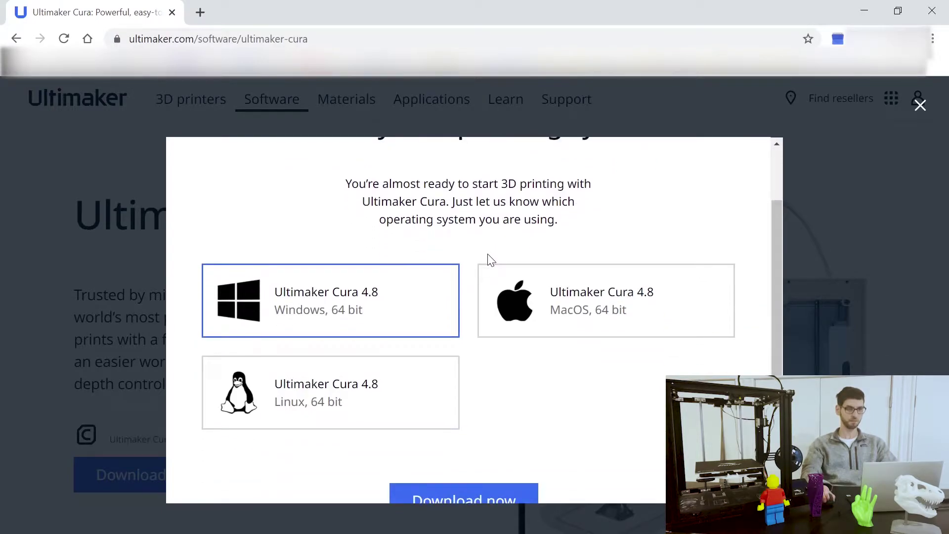
{"action": "scroll", "coordinate": [485, 279], "scroll_direction": "up", "scroll_amount": 2}
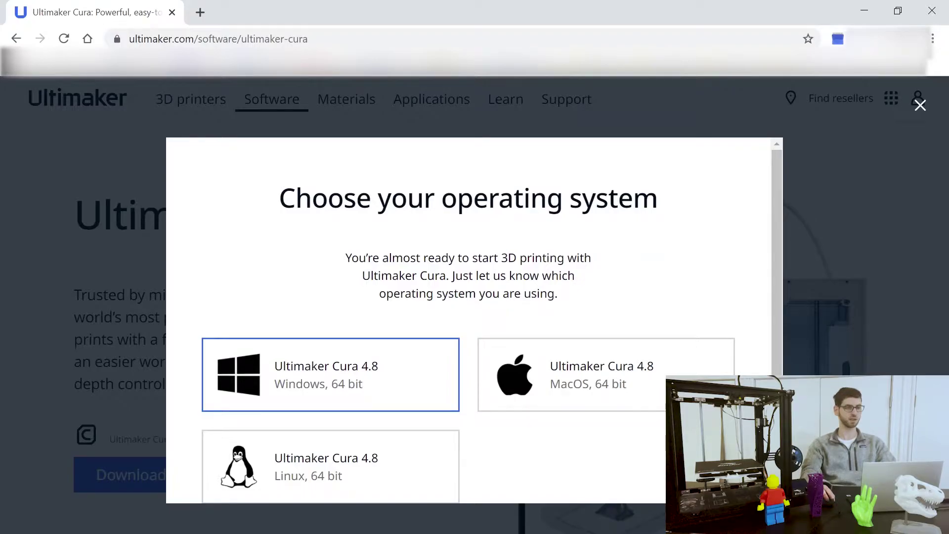
{"action": "scroll", "coordinate": [458, 284], "scroll_direction": "down", "scroll_amount": 2}
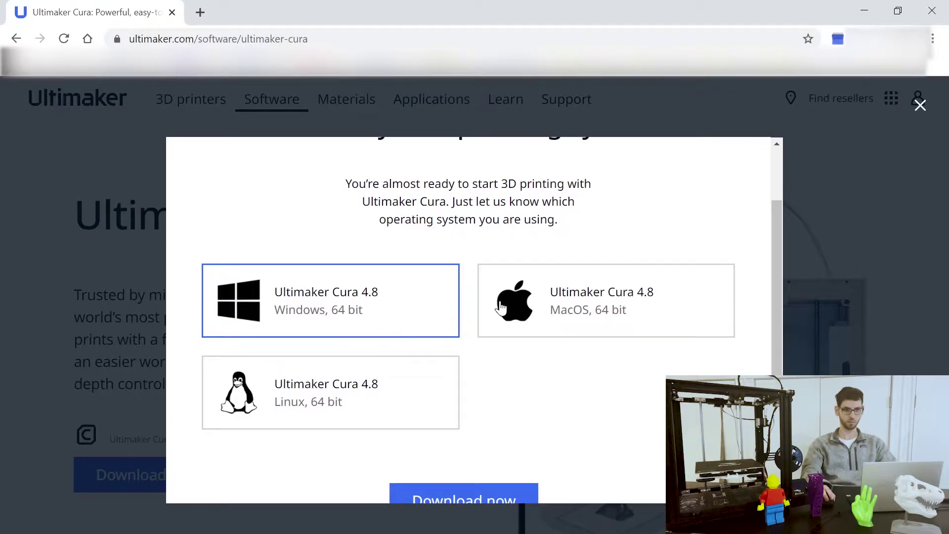
{"action": "scroll", "coordinate": [467, 303], "scroll_direction": "down", "scroll_amount": 2}
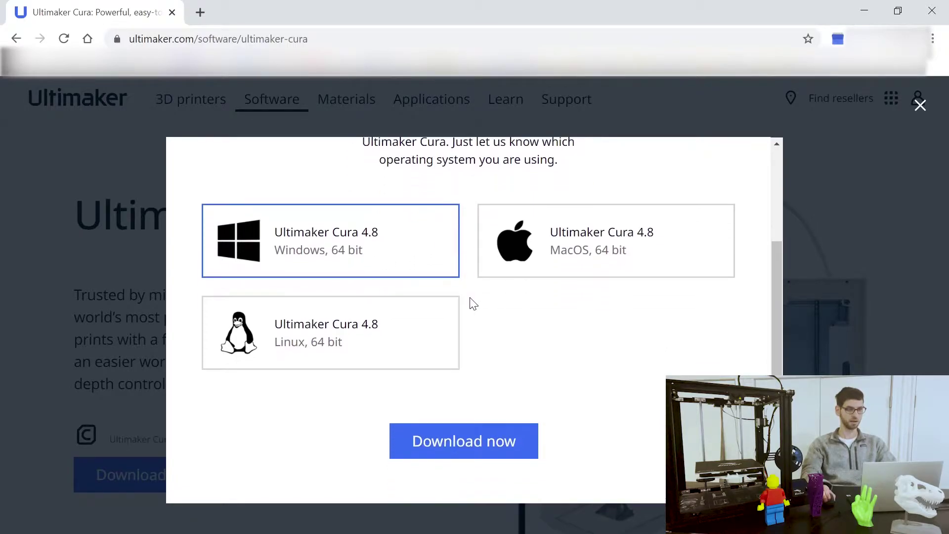
{"action": "left_click", "coordinate": [479, 440]}
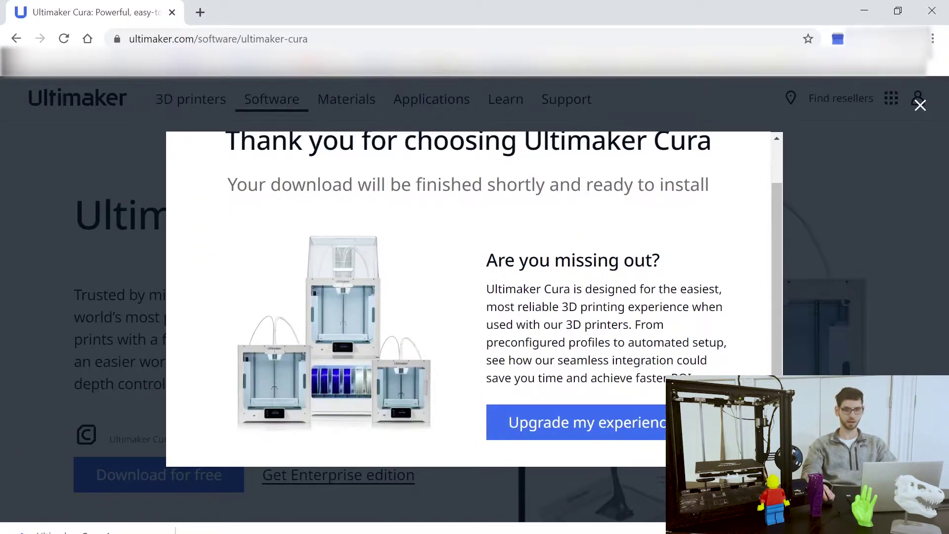
Run the downloaded Ultimaker_Cura-4.8.0-amd64.exe and accept the default install folder C:\Program Files\Ultimaker Cura 4.8.0
{"action": "key", "text": "ctrl+j"}
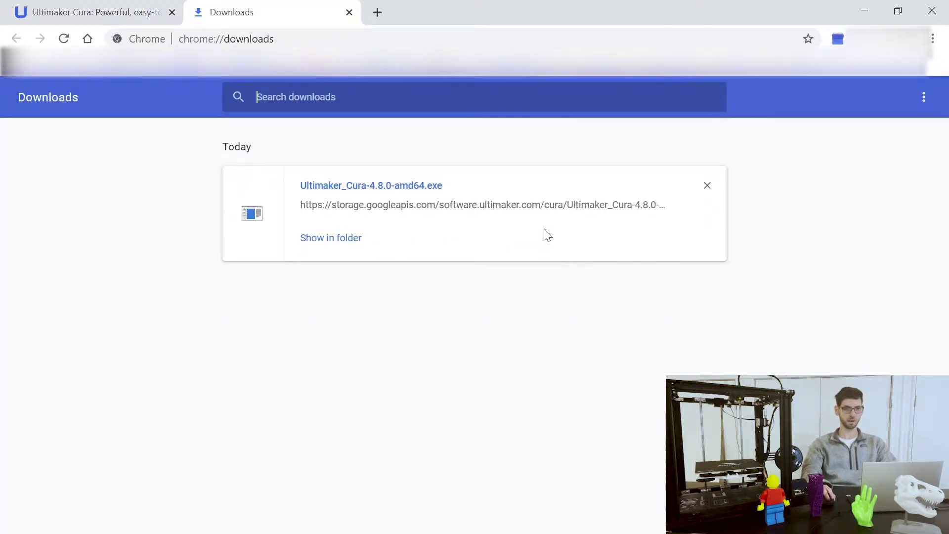
{"action": "left_click", "coordinate": [380, 187]}
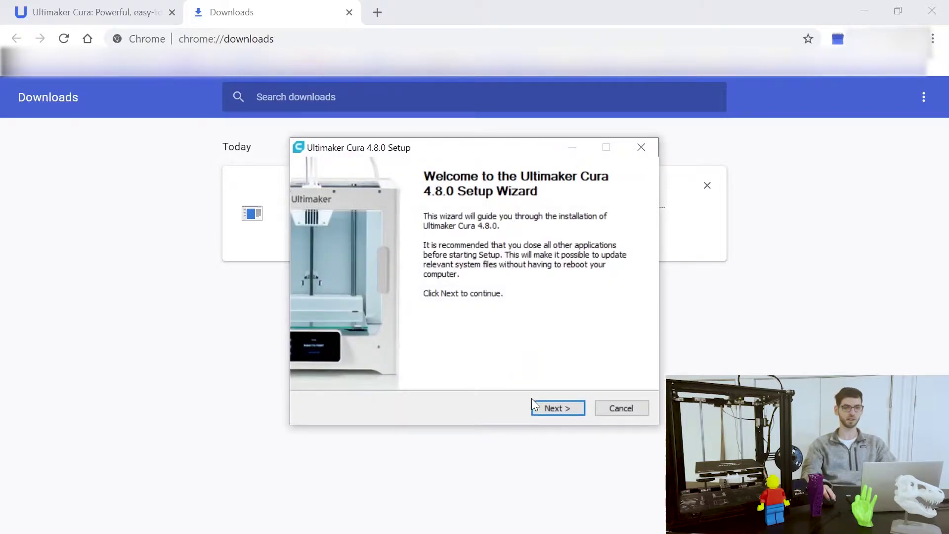
{"action": "left_click", "coordinate": [544, 408]}
{"action": "left_click", "coordinate": [545, 408]}
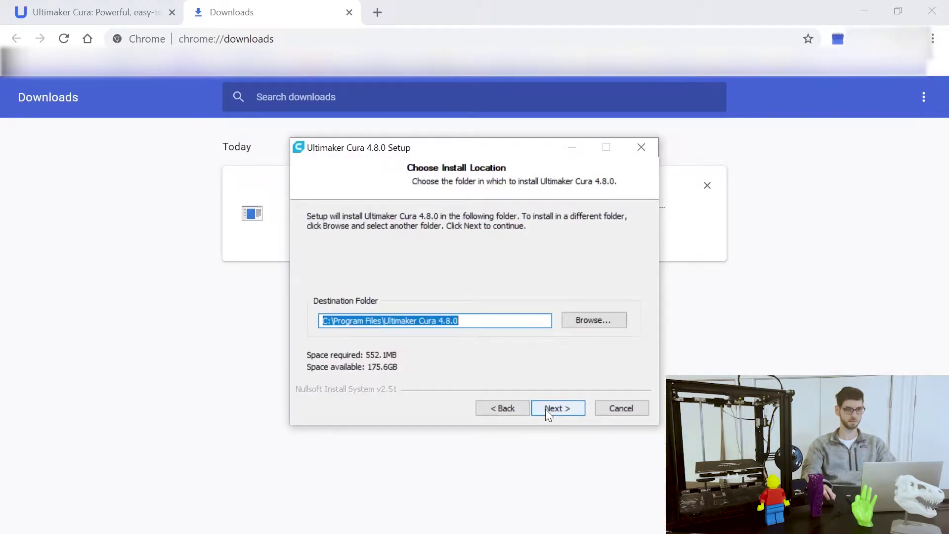
{"action": "left_click", "coordinate": [550, 406]}
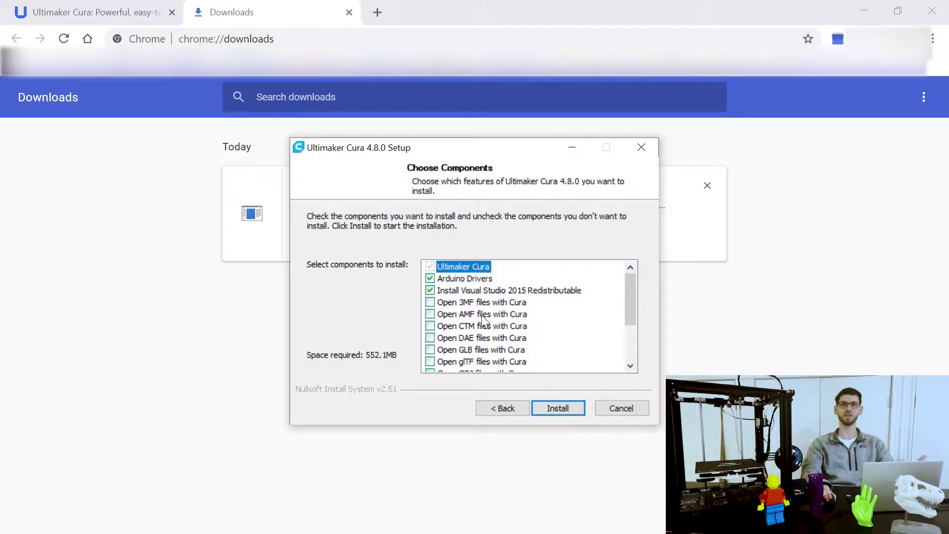
Exclude the Visual Studio 2015 Redistributable and Arduino Drivers, install the remaining components, and finish setup with Ultimaker Cura launching
{"action": "scroll", "coordinate": [487, 323], "scroll_direction": "down", "scroll_amount": 3}
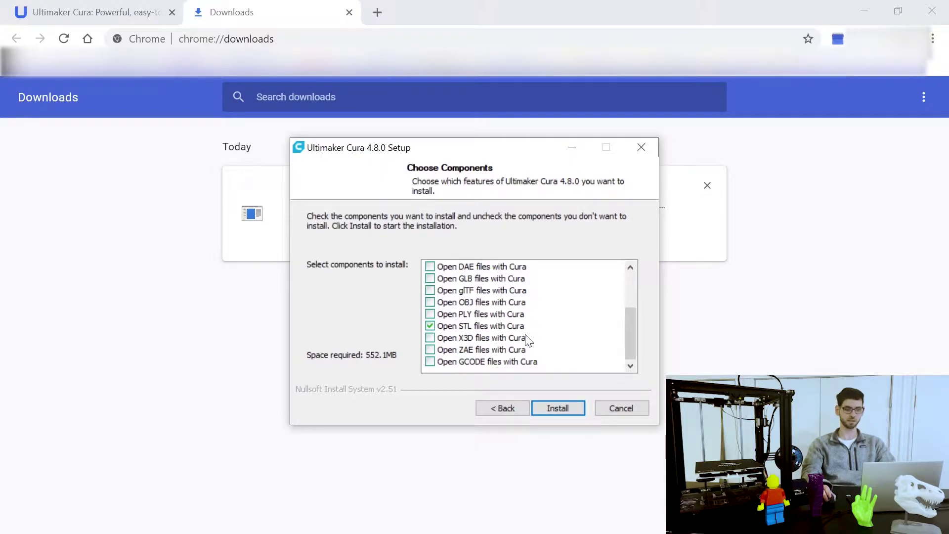
{"action": "scroll", "coordinate": [525, 340], "scroll_direction": "up", "scroll_amount": 2}
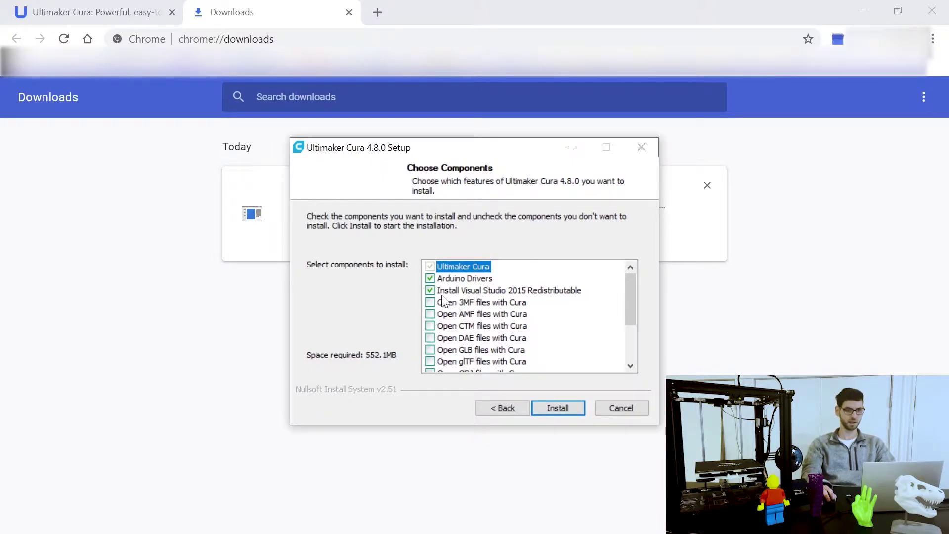
{"action": "left_click", "coordinate": [429, 291]}
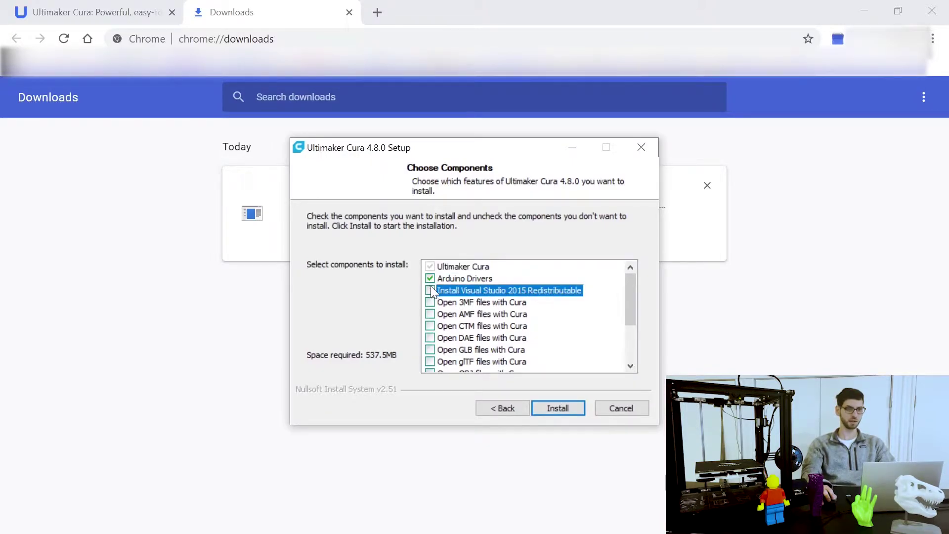
{"action": "left_click", "coordinate": [430, 279]}
{"action": "left_click", "coordinate": [551, 403]}
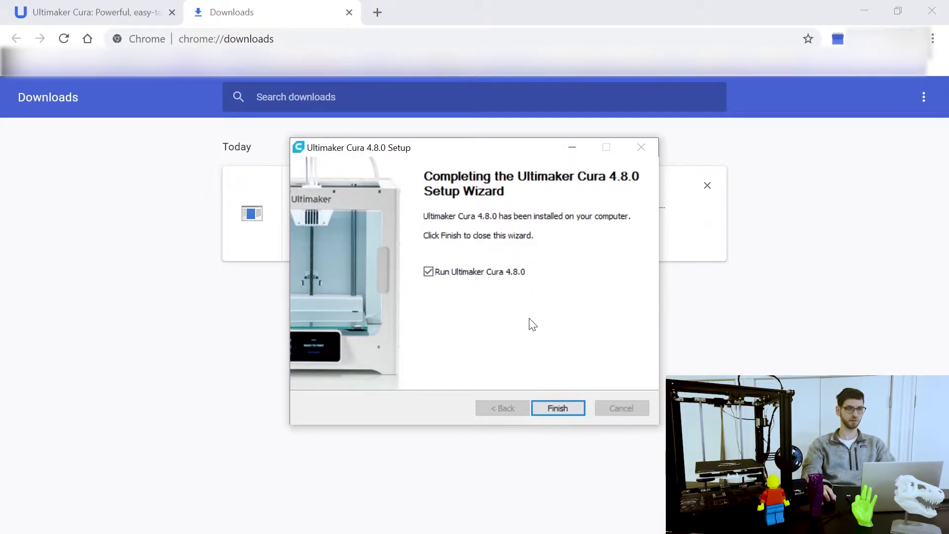
{"action": "left_click", "coordinate": [562, 407]}
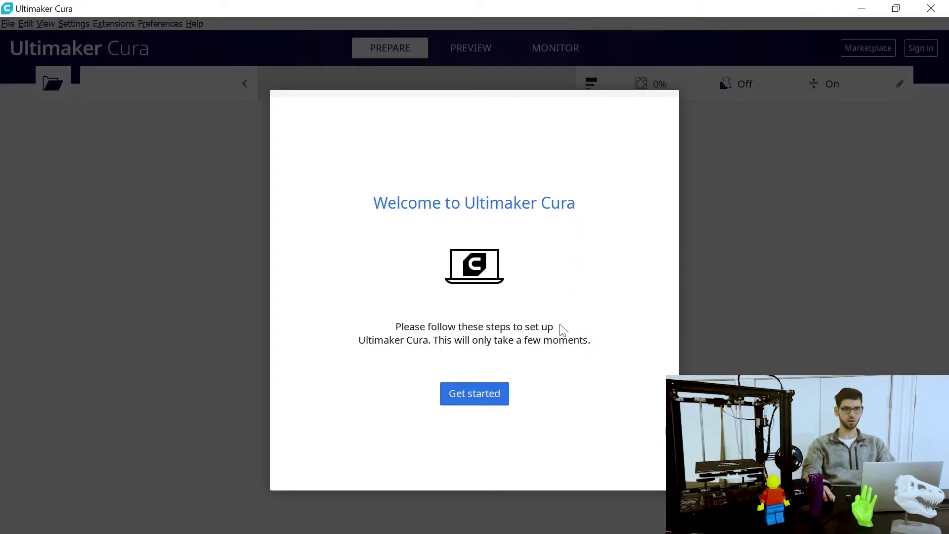
Start the first-run setup, accept the user agreement and skip the Ultimaker account sign-in
{"action": "left_click", "coordinate": [486, 398]}
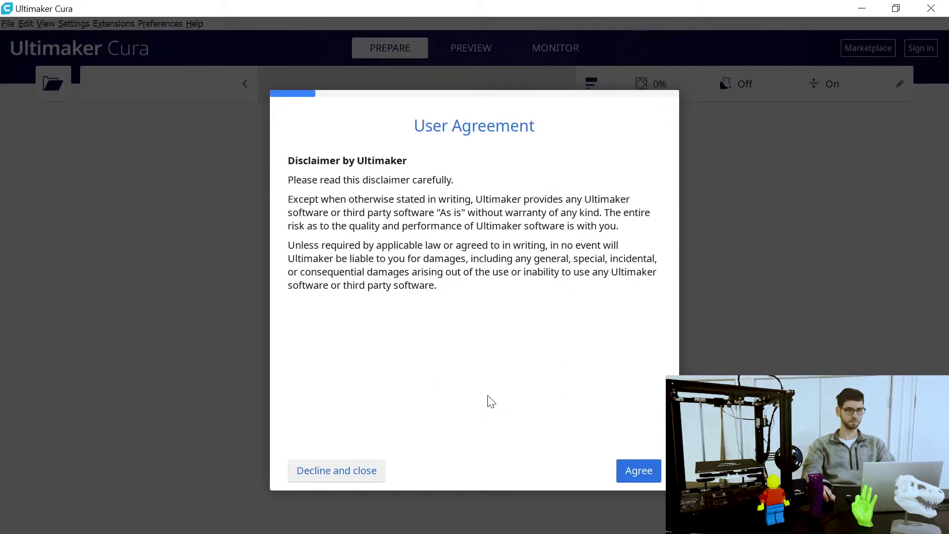
{"action": "left_click", "coordinate": [638, 465]}
{"action": "left_click", "coordinate": [643, 473]}
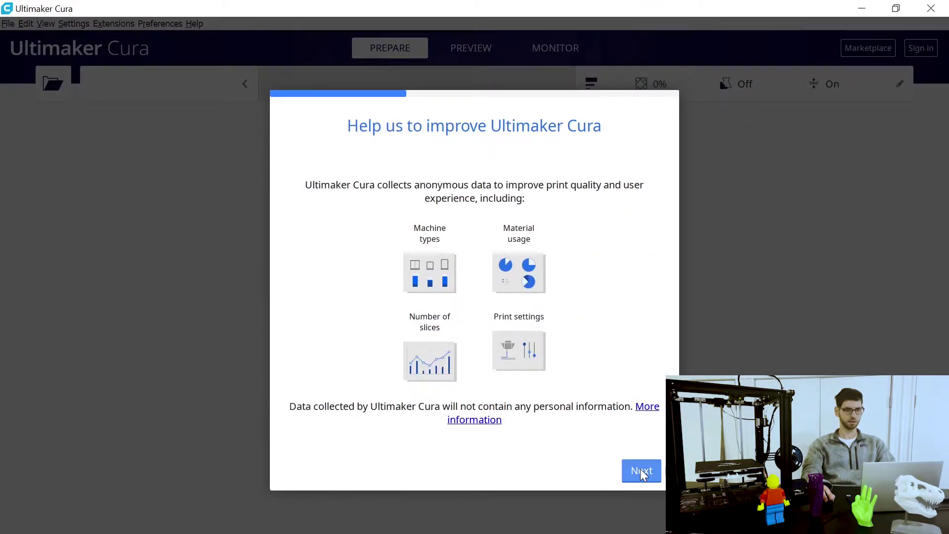
{"action": "left_click", "coordinate": [641, 472]}
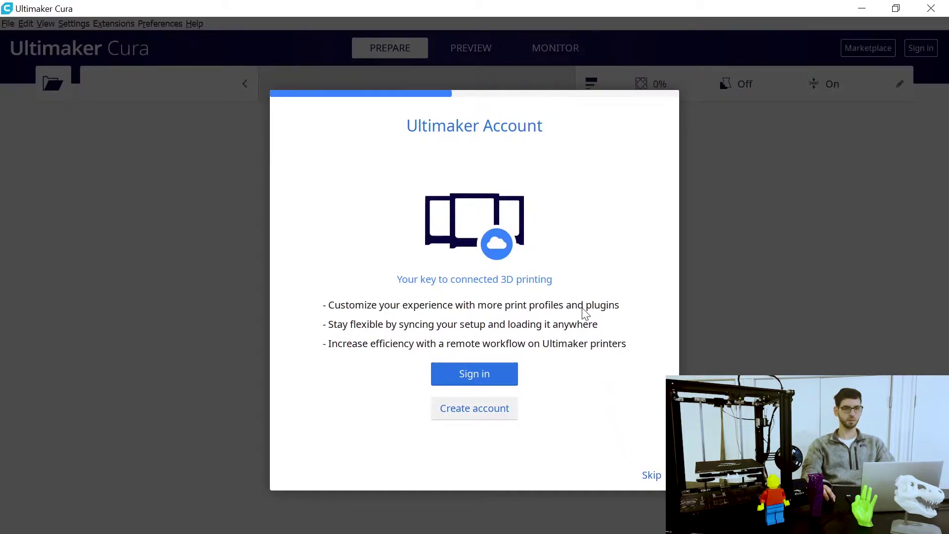
{"action": "left_click", "coordinate": [651, 475]}
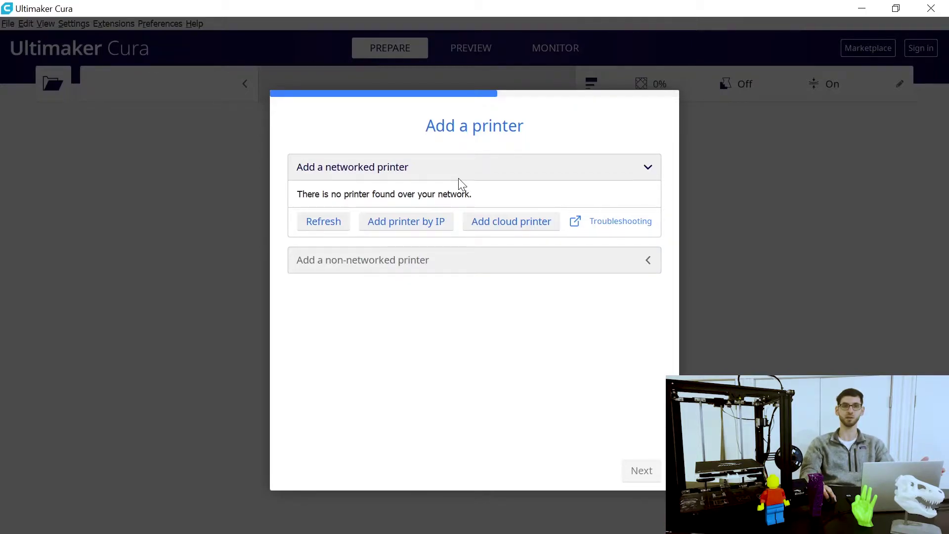
Add the Creality Ender-5 from the Creality3D models as a non-networked printer
{"action": "left_click", "coordinate": [438, 262]}
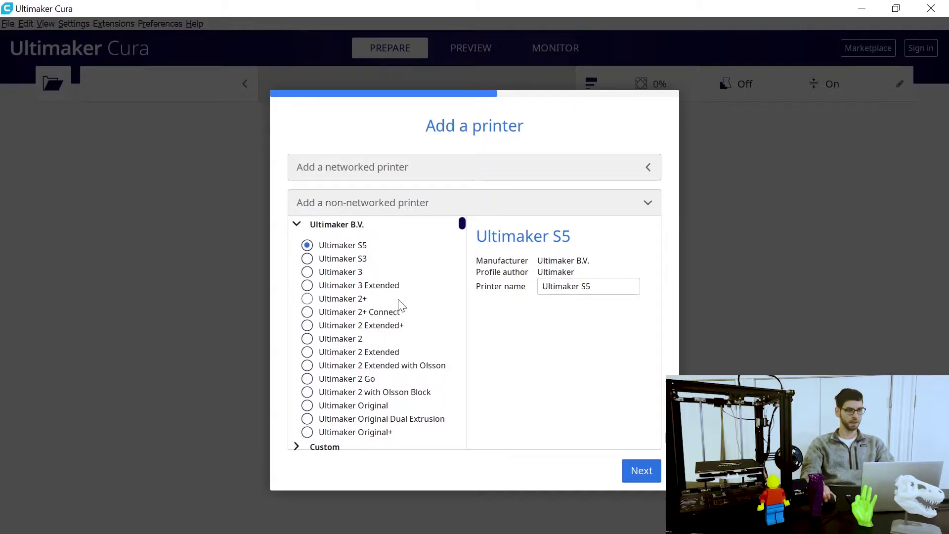
{"action": "scroll", "coordinate": [370, 291], "scroll_direction": "down", "scroll_amount": 1}
{"action": "scroll", "coordinate": [373, 267], "scroll_direction": "up", "scroll_amount": 1}
{"action": "scroll", "coordinate": [366, 276], "scroll_direction": "down", "scroll_amount": 4}
{"action": "scroll", "coordinate": [458, 256], "scroll_direction": "down", "scroll_amount": 1}
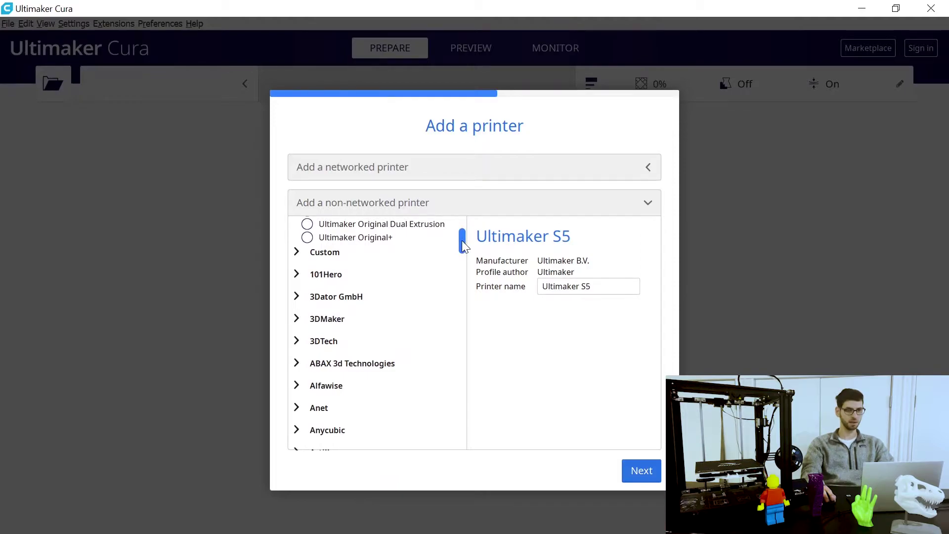
{"action": "left_click_drag", "start_coordinate": [463, 246], "coordinate": [464, 271]}
{"action": "scroll", "coordinate": [370, 373], "scroll_direction": "down", "scroll_amount": 4}
{"action": "scroll", "coordinate": [374, 365], "scroll_direction": "down", "scroll_amount": 7}
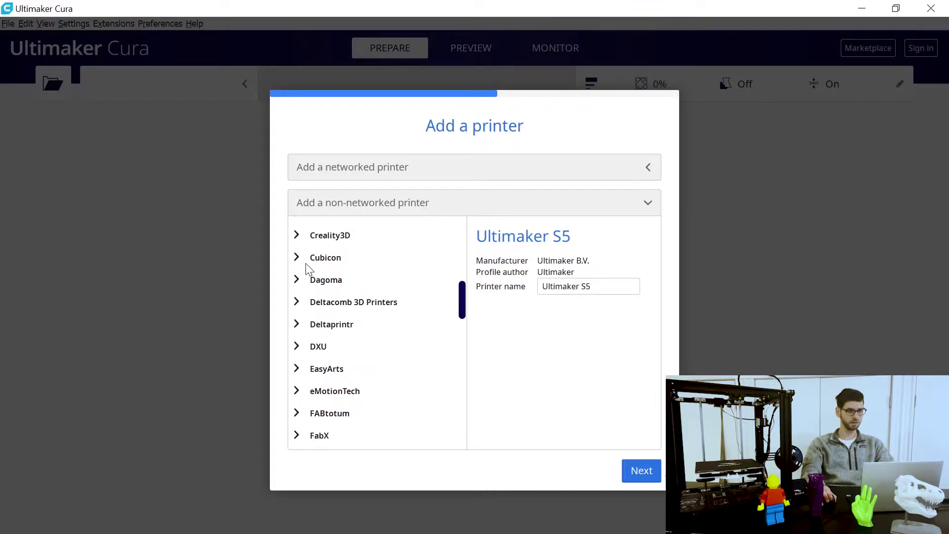
{"action": "left_click", "coordinate": [297, 227]}
{"action": "scroll", "coordinate": [365, 360], "scroll_direction": "down", "scroll_amount": 3}
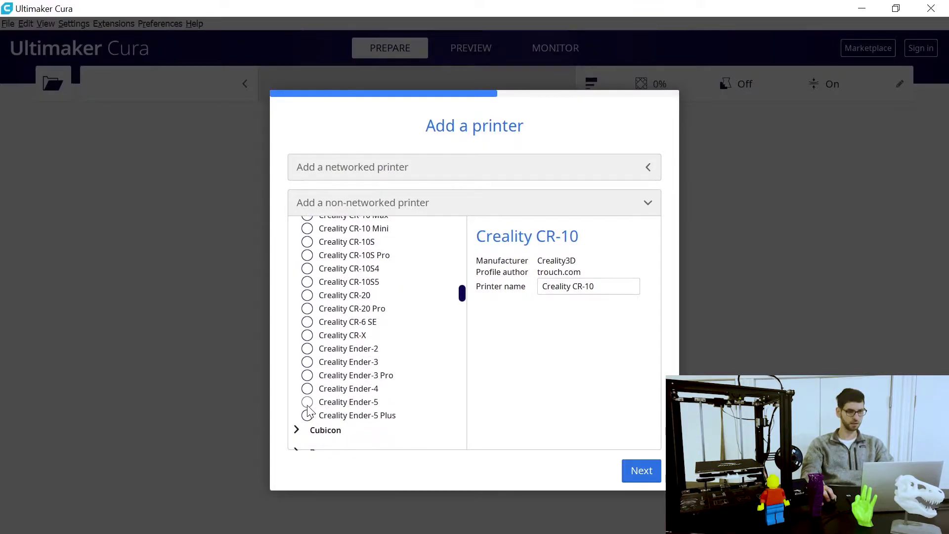
{"action": "left_click", "coordinate": [307, 402]}
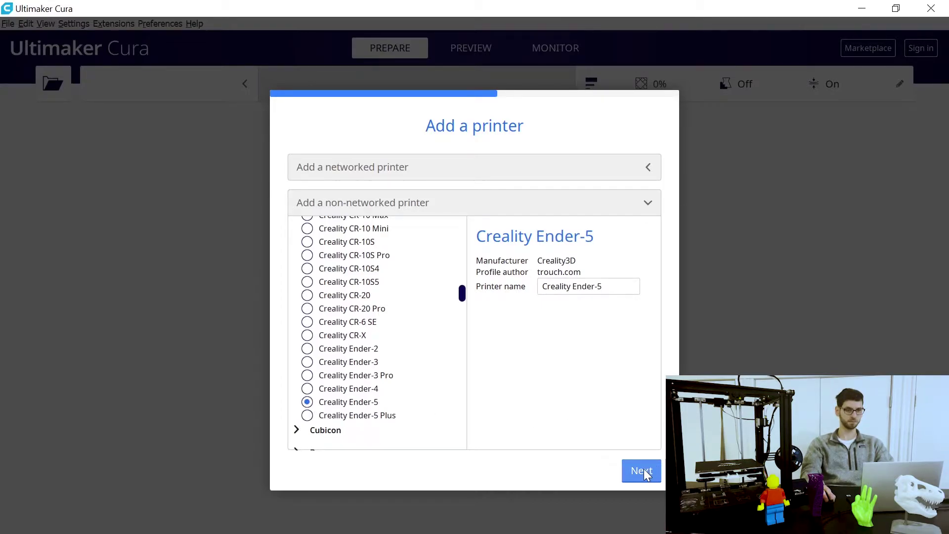
{"action": "left_click", "coordinate": [644, 473]}
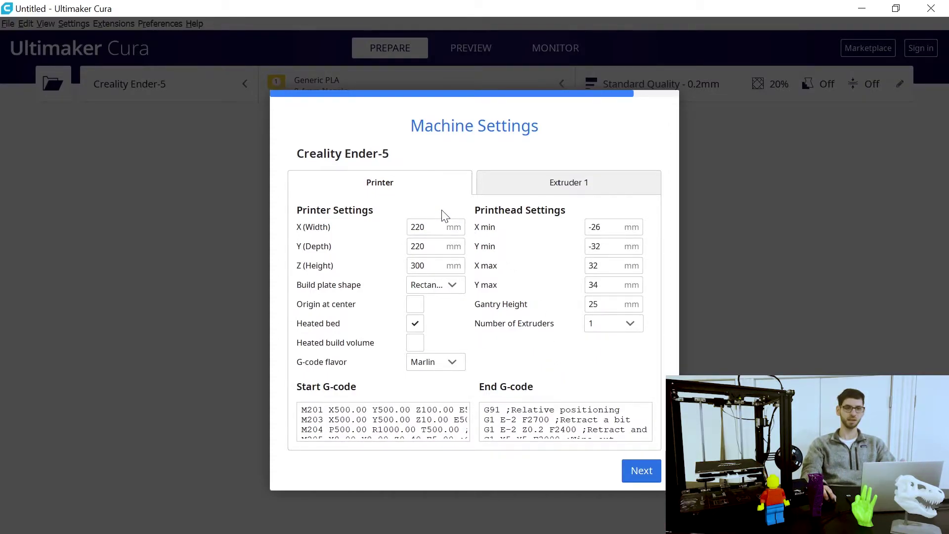
Choose Rectangular as the build plate shape in the Creality Ender-5 machine settings
{"action": "left_click", "coordinate": [431, 227]}
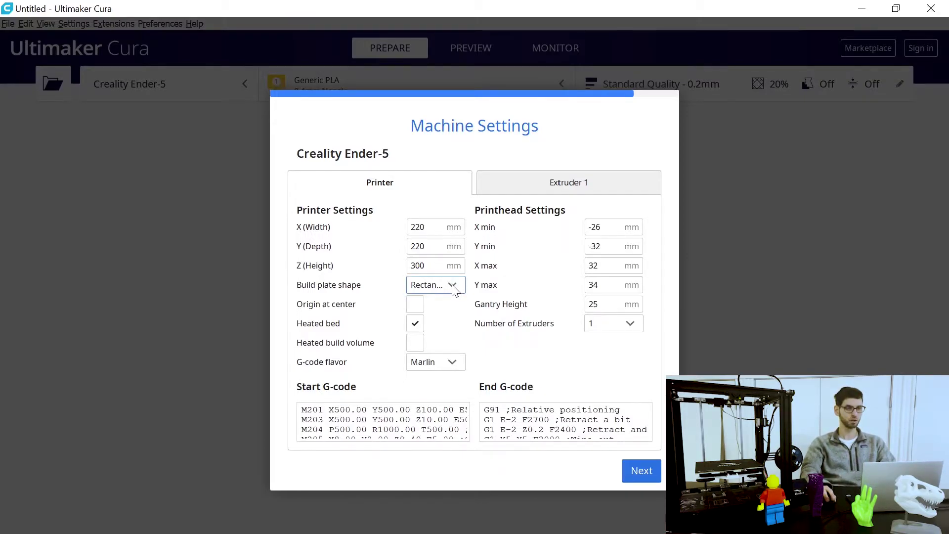
{"action": "left_click", "coordinate": [453, 290]}
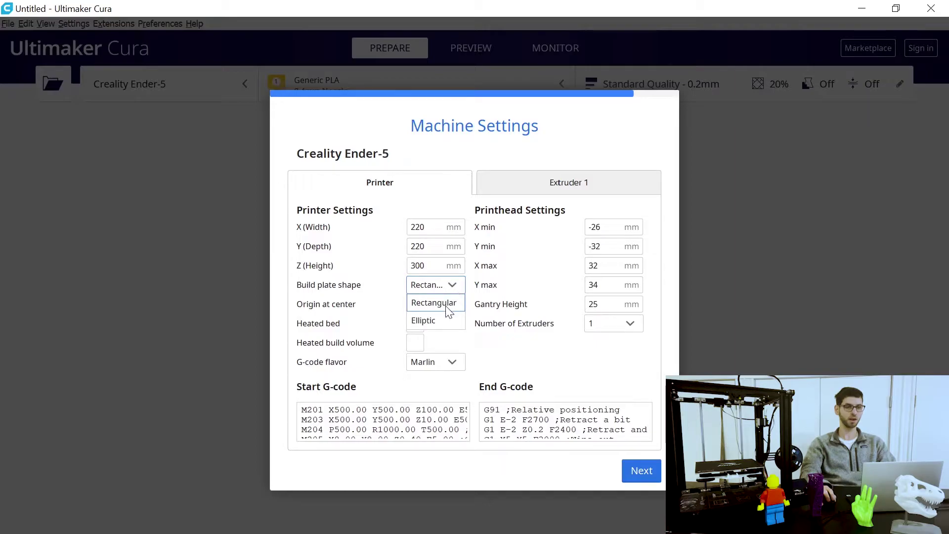
{"action": "left_click", "coordinate": [447, 309]}
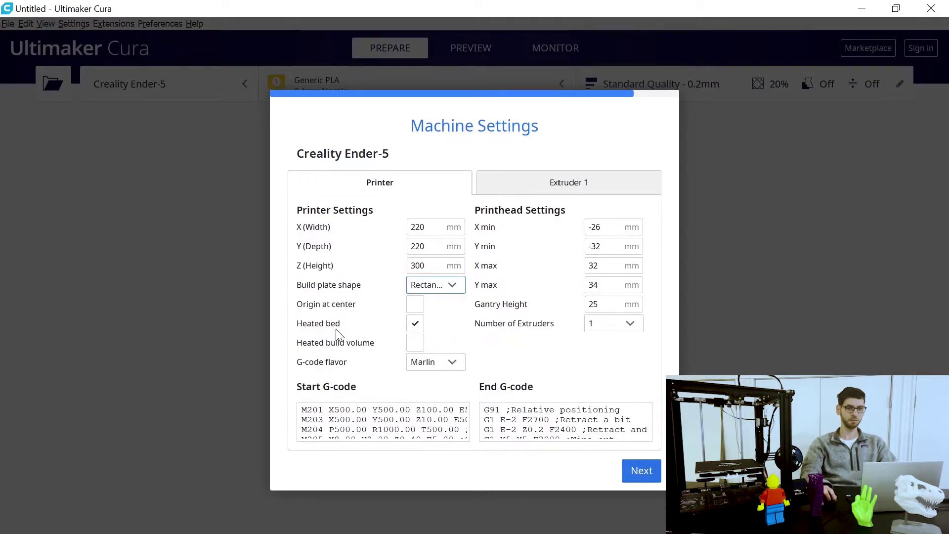
{"action": "mouse_move", "coordinate": [338, 335]}
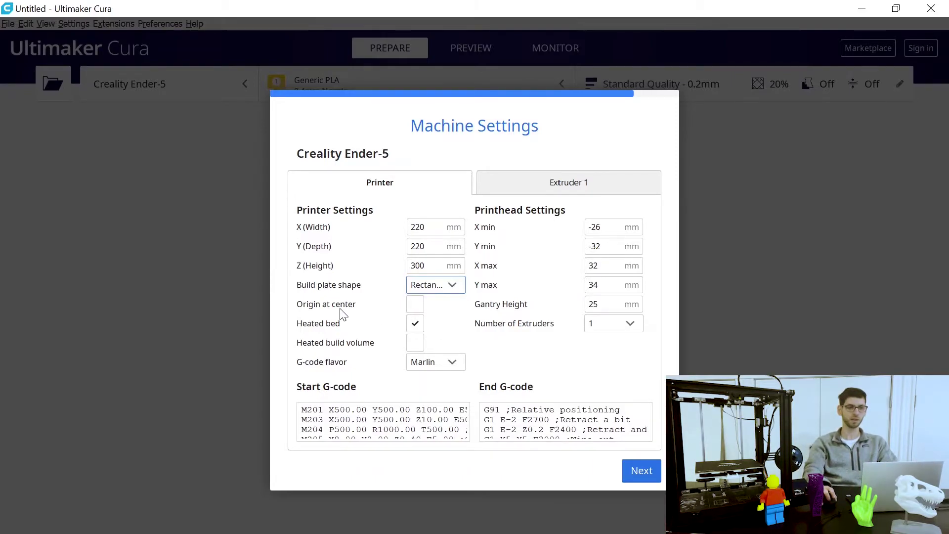
{"action": "mouse_move", "coordinate": [331, 313]}
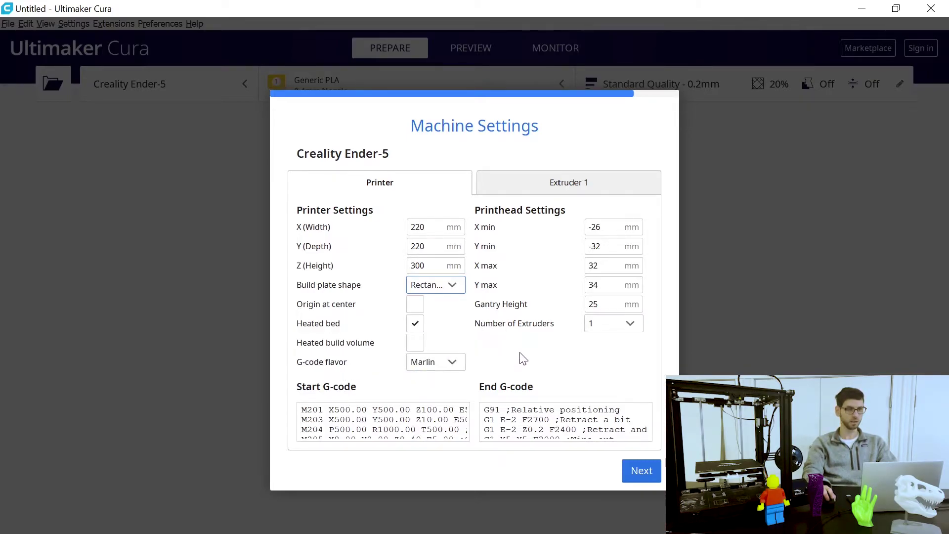
Check the Extruder 1 nozzle settings and complete the Ender-5 machine setup to reach the empty build plate
{"action": "left_click", "coordinate": [567, 180]}
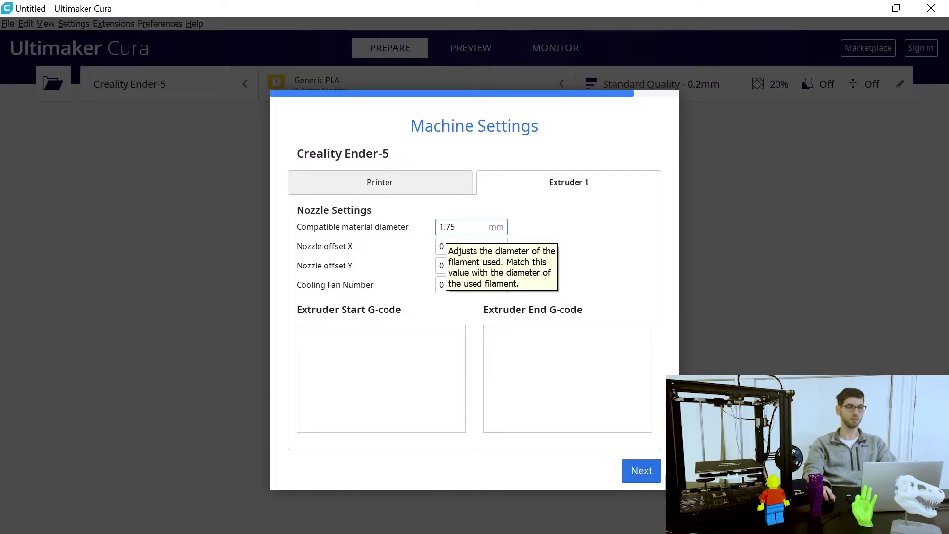
{"action": "left_click", "coordinate": [413, 183]}
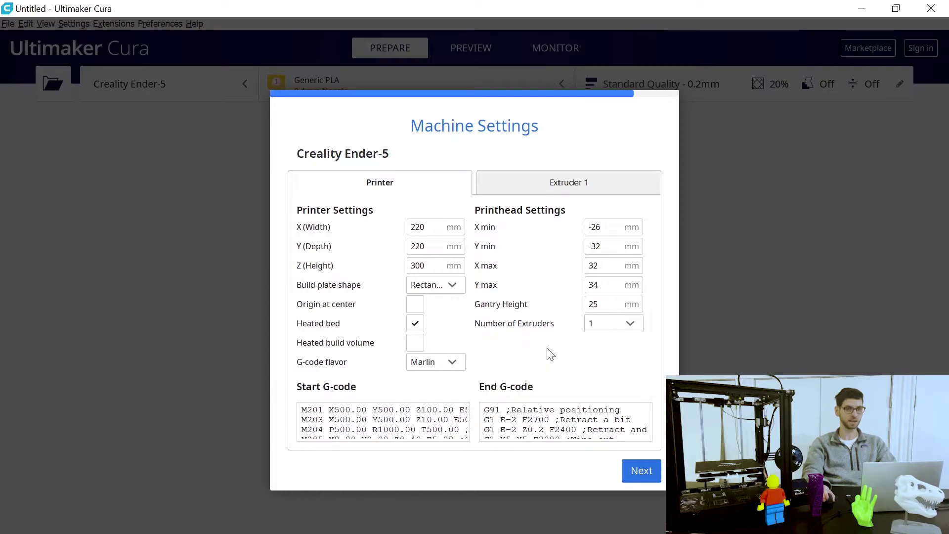
{"action": "left_click", "coordinate": [642, 472]}
{"action": "scroll", "coordinate": [499, 256], "scroll_direction": "up", "scroll_amount": 3}
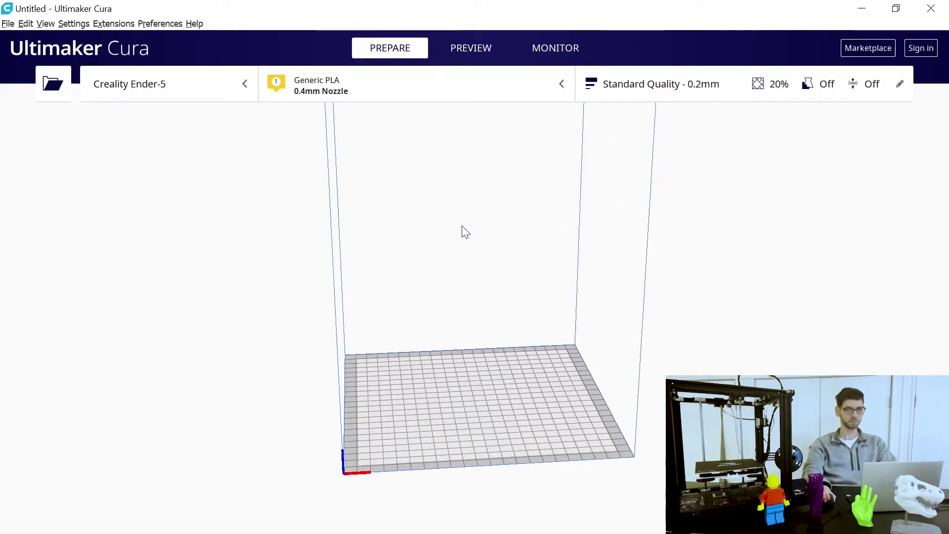
Examine the empty Ender-5 build volume from several angles and distances
{"action": "scroll", "coordinate": [462, 233], "scroll_direction": "down", "scroll_amount": 5}
{"action": "middle_click_drag", "start_coordinate": [522, 260], "coordinate": [346, 440]}
{"action": "right_click_drag", "start_coordinate": [594, 332], "coordinate": [677, 339]}
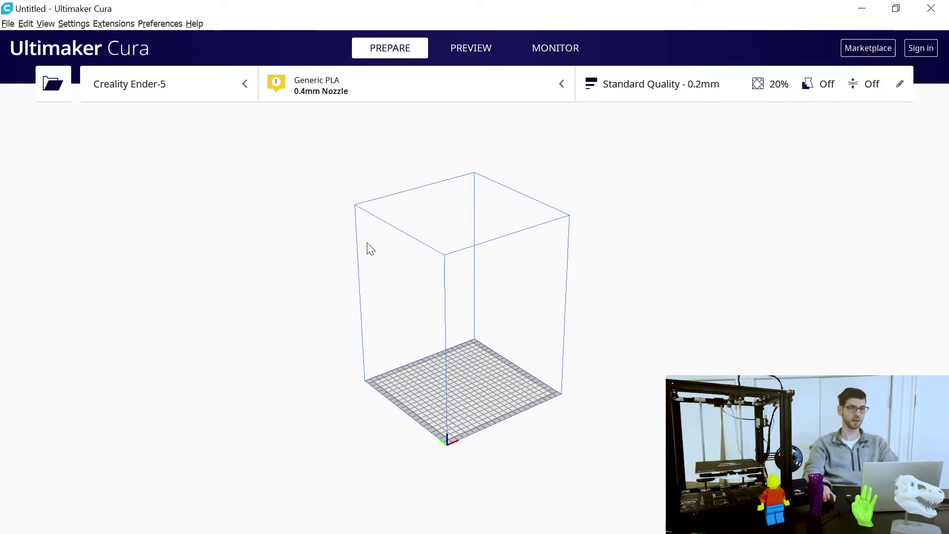
{"action": "right_click_drag", "start_coordinate": [368, 247], "coordinate": [497, 421]}
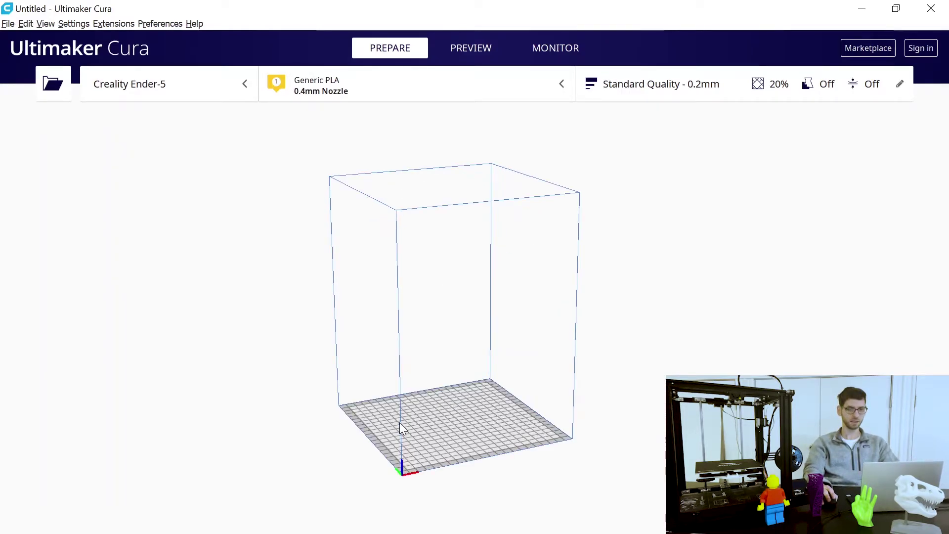
{"action": "scroll", "coordinate": [416, 271], "scroll_direction": "down", "scroll_amount": 1}
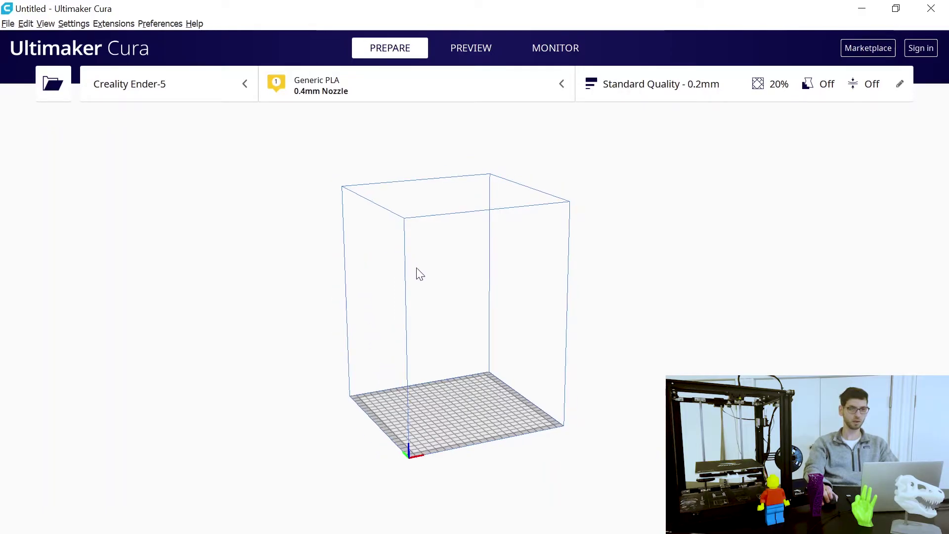
{"action": "scroll", "coordinate": [418, 272], "scroll_direction": "up", "scroll_amount": 1}
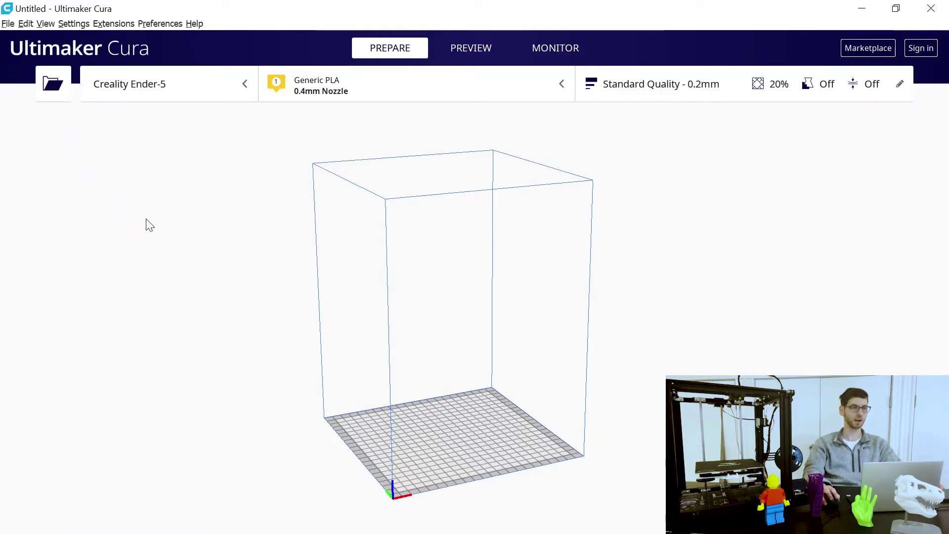
Look at the dialog for opening model files, and review the material choices and nozzle size of the extruder
{"action": "left_click", "coordinate": [53, 83]}
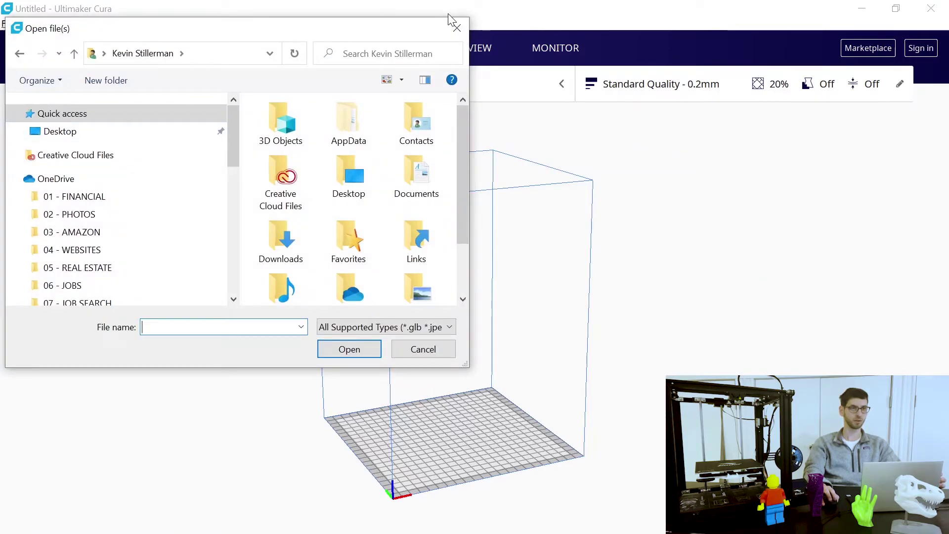
{"action": "left_click", "coordinate": [456, 27]}
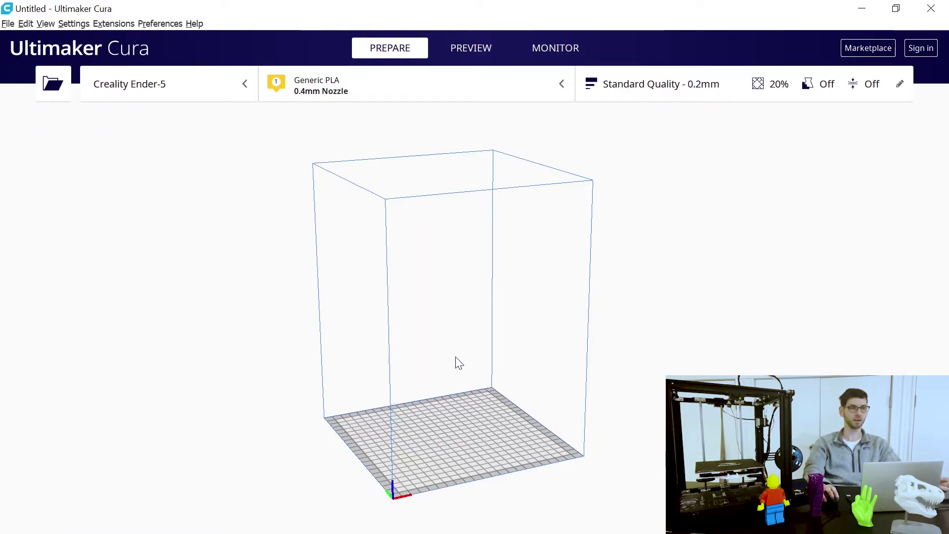
{"action": "left_click", "coordinate": [353, 86]}
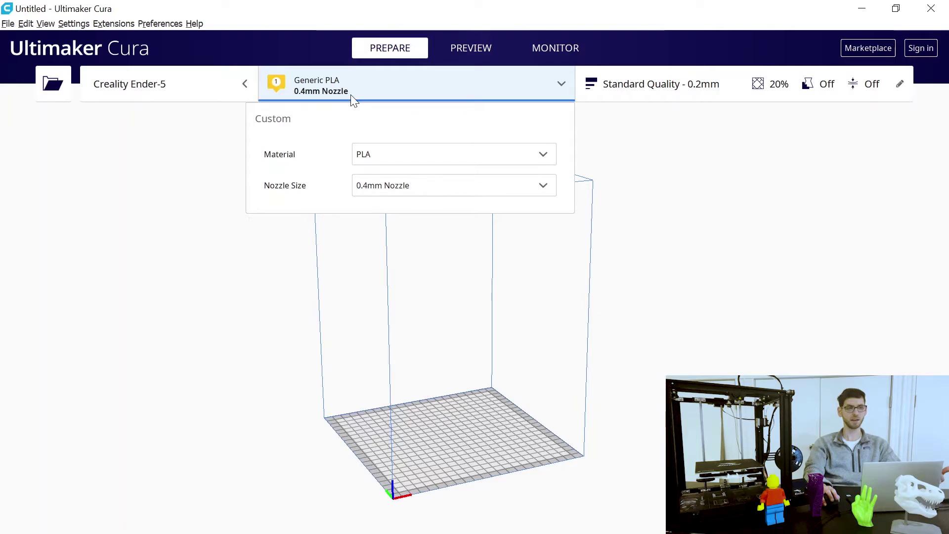
{"action": "left_click", "coordinate": [383, 155]}
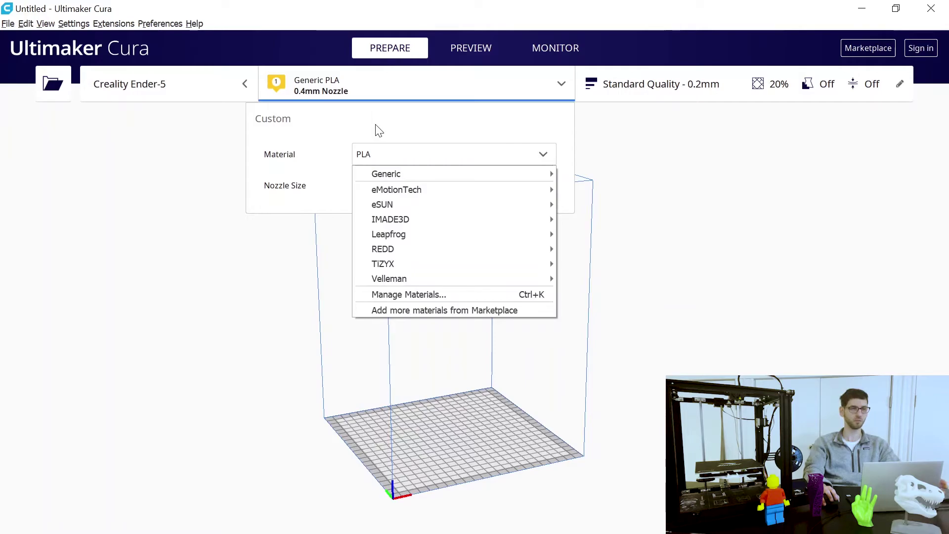
{"action": "left_click", "coordinate": [378, 130]}
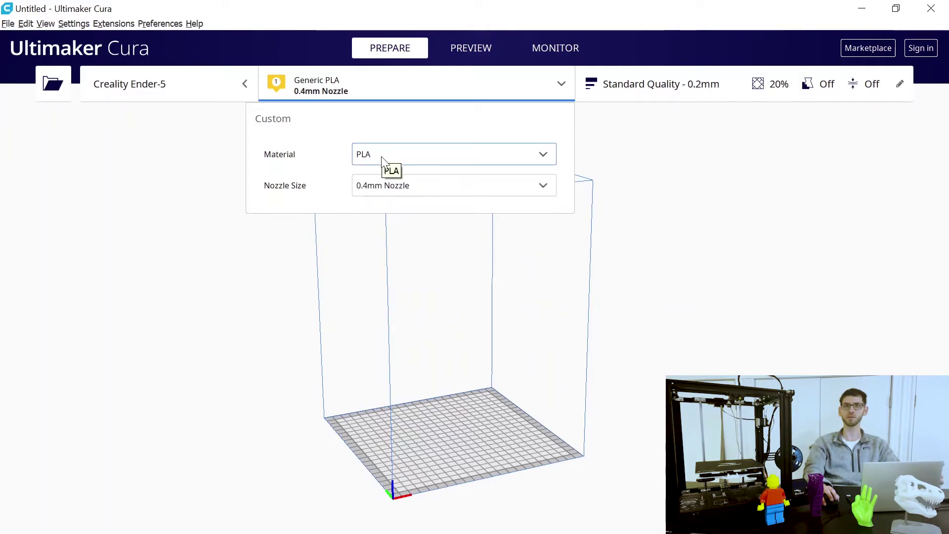
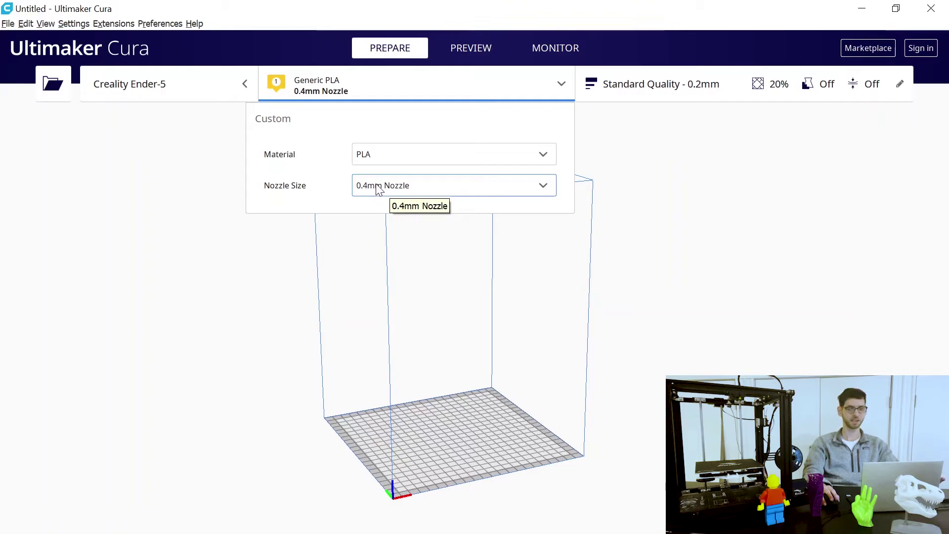
{"action": "left_click", "coordinate": [697, 152]}
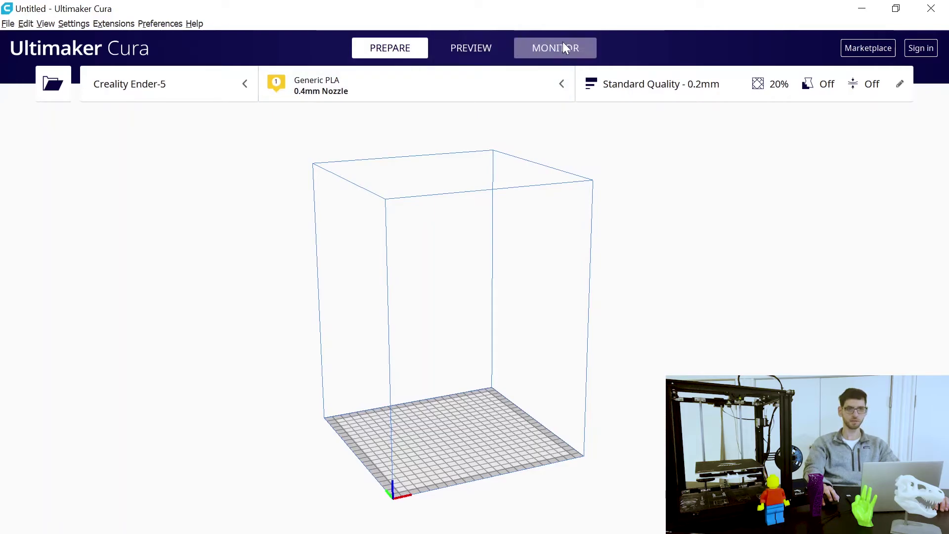
View the Preview and Monitor stages, dismissing the missing-layers notice, and return to the Prepare stage
{"action": "left_click", "coordinate": [466, 47]}
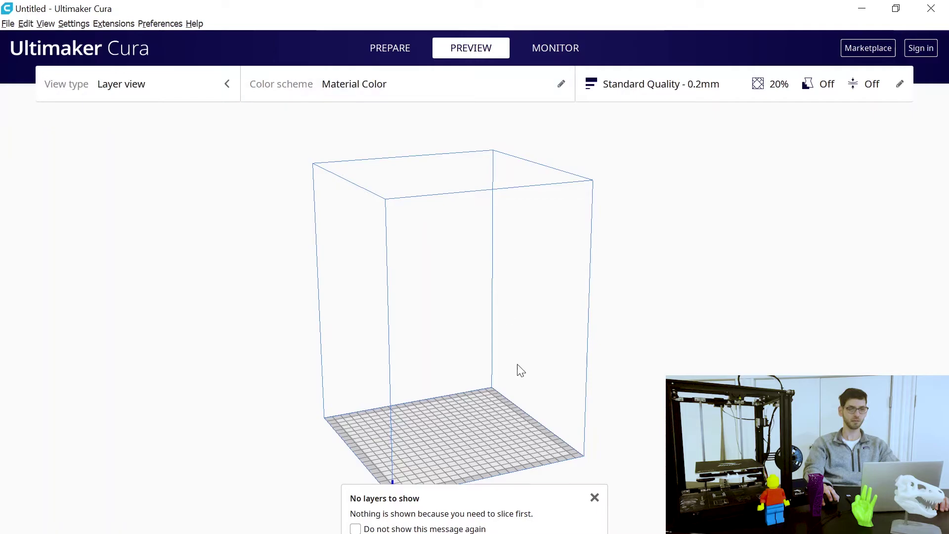
{"action": "left_click", "coordinate": [594, 497]}
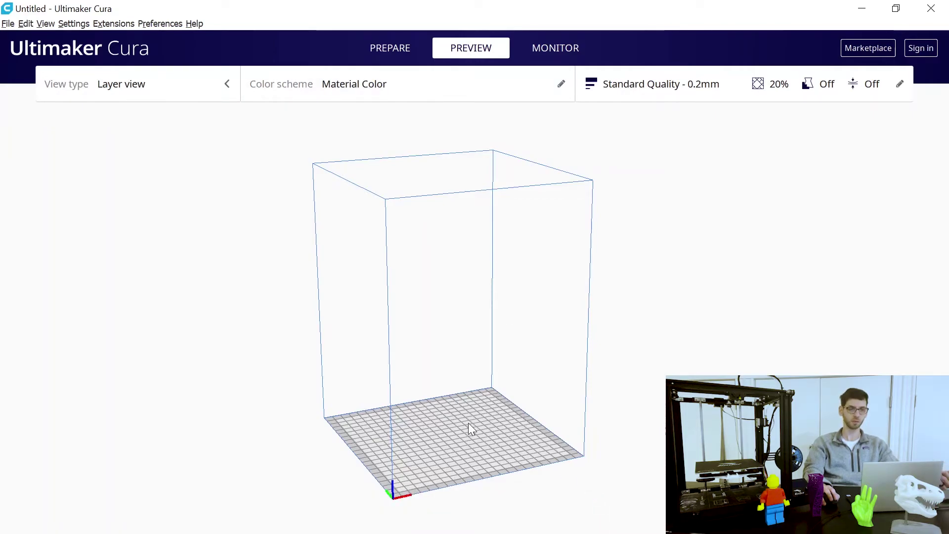
{"action": "left_click", "coordinate": [547, 46]}
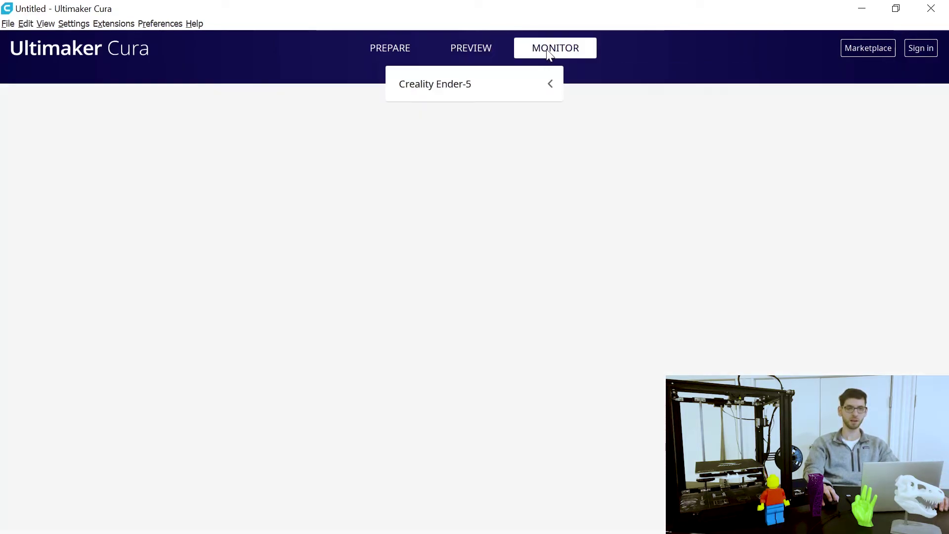
{"action": "left_click", "coordinate": [478, 47]}
{"action": "left_click", "coordinate": [392, 52]}
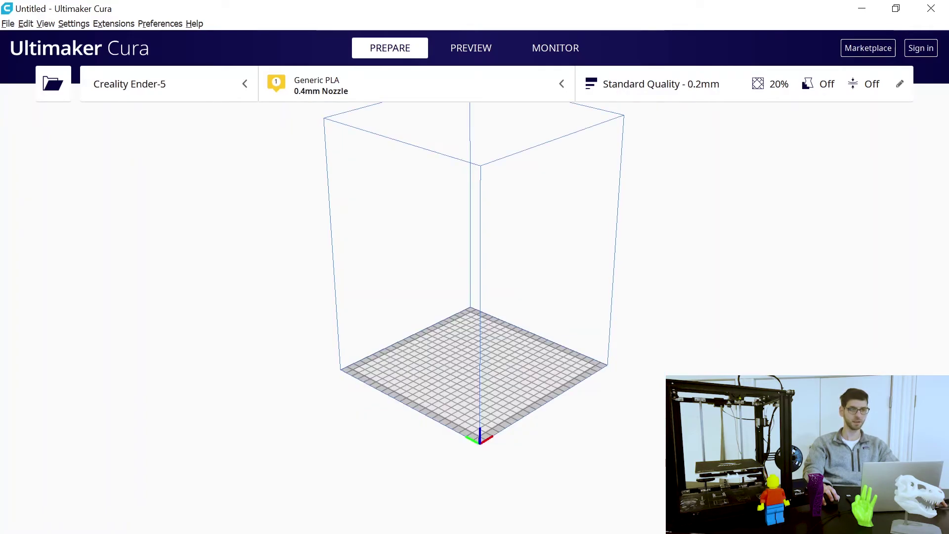
Inspect the build plate and print volume up close, from farther away and from a rotated viewpoint
{"action": "scroll", "coordinate": [568, 159], "scroll_direction": "up", "scroll_amount": 1}
{"action": "scroll", "coordinate": [538, 168], "scroll_direction": "down", "scroll_amount": 3}
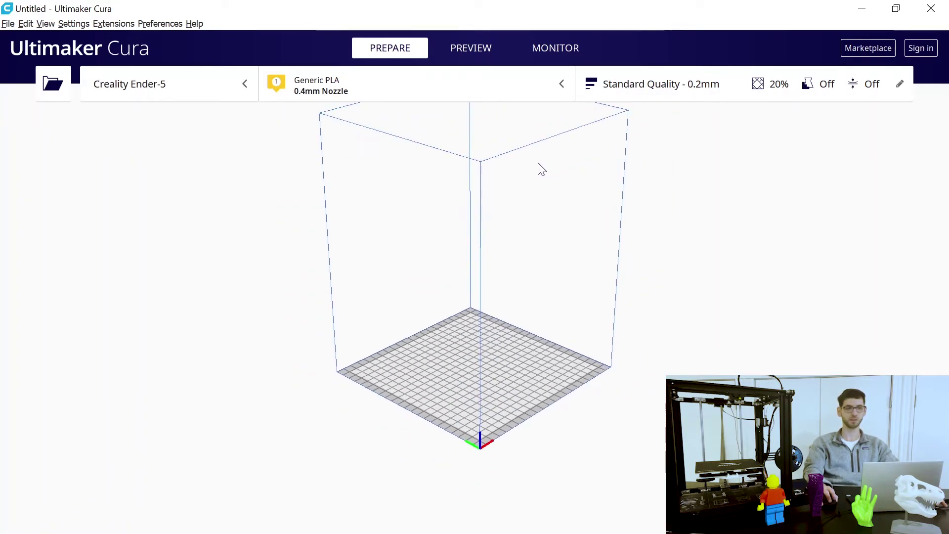
{"action": "scroll", "coordinate": [486, 165], "scroll_direction": "down", "scroll_amount": 2}
{"action": "scroll", "coordinate": [511, 182], "scroll_direction": "up", "scroll_amount": 3}
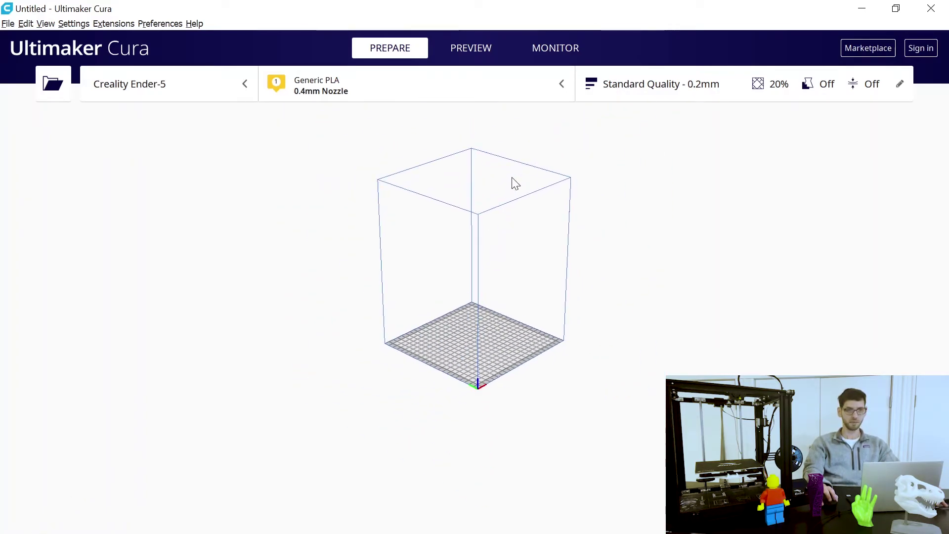
{"action": "right_click_drag", "start_coordinate": [521, 263], "coordinate": [476, 232]}
{"action": "scroll", "coordinate": [477, 236], "scroll_direction": "up", "scroll_amount": 6}
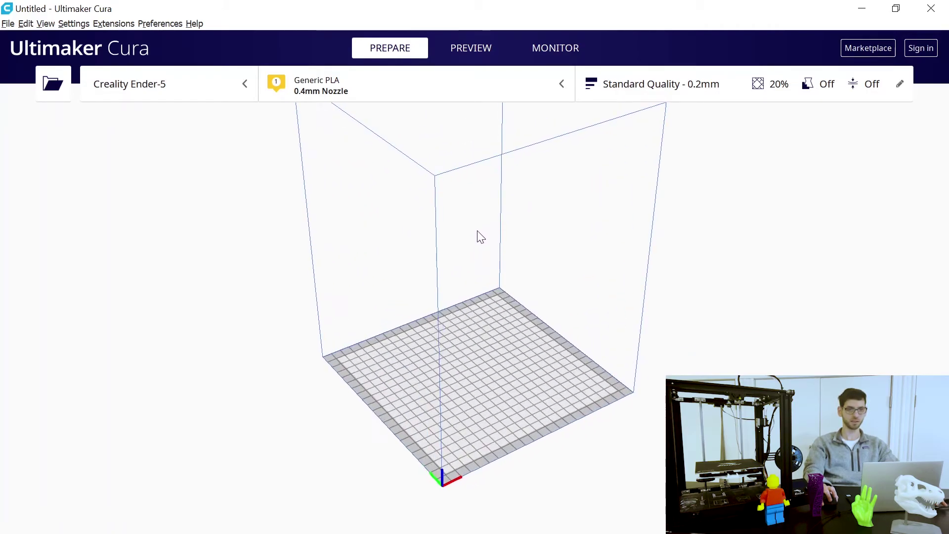
{"action": "scroll", "coordinate": [475, 287], "scroll_direction": "down", "scroll_amount": 8}
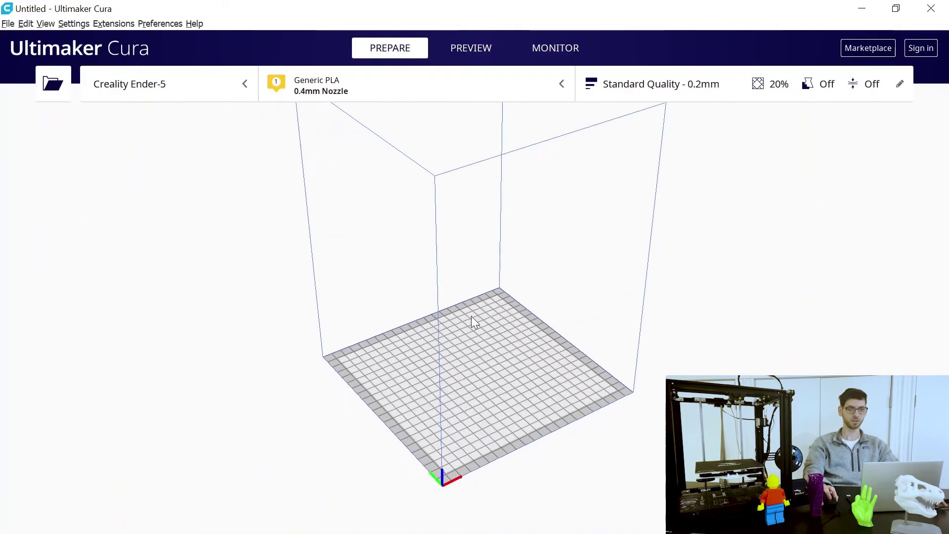
{"action": "scroll", "coordinate": [470, 330], "scroll_direction": "up", "scroll_amount": 3}
{"action": "scroll", "coordinate": [470, 331], "scroll_direction": "down", "scroll_amount": 3}
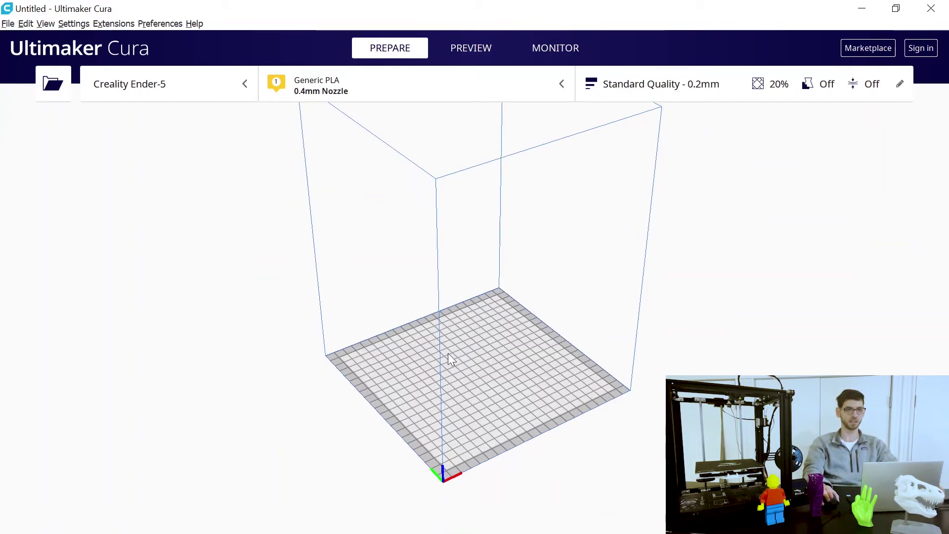
{"action": "scroll", "coordinate": [439, 324], "scroll_direction": "up", "scroll_amount": 1}
{"action": "scroll", "coordinate": [452, 333], "scroll_direction": "down", "scroll_amount": 1}
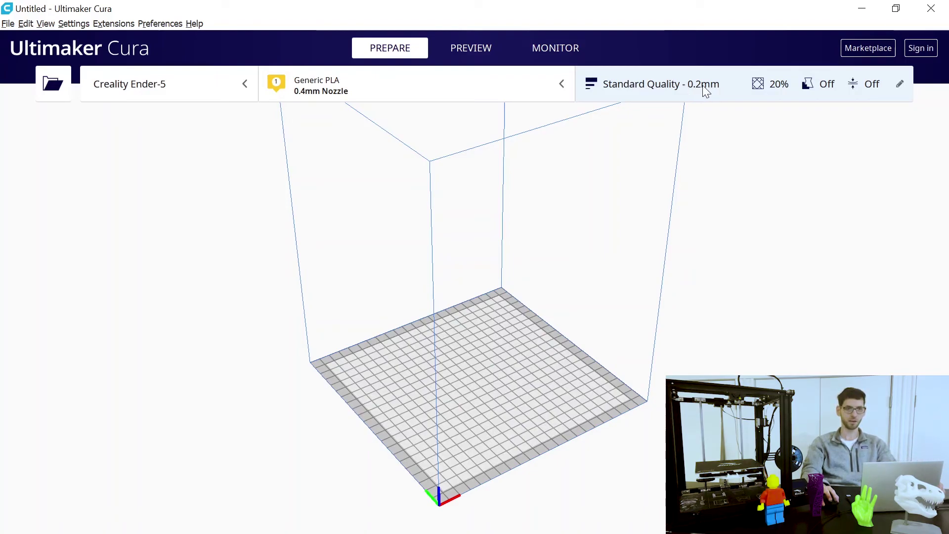
Open the print settings with the profile, infill, support and adhesion options
{"action": "left_click", "coordinate": [718, 88]}
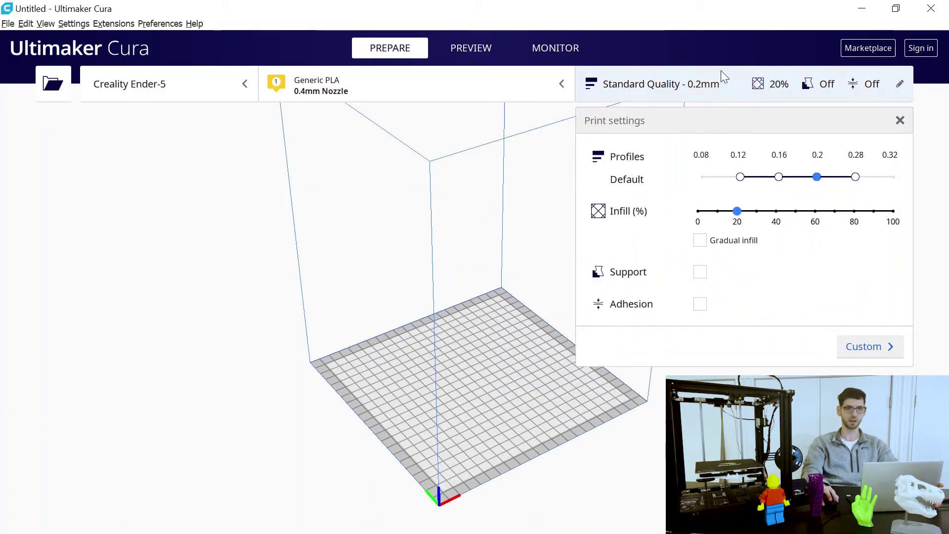